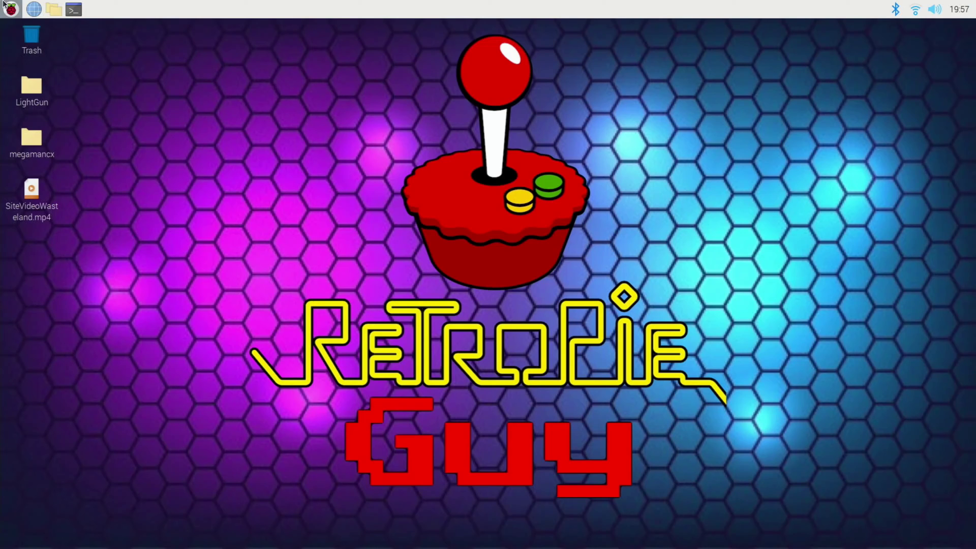
Launch the web browser from the panel and then close its window
click(40, 13)
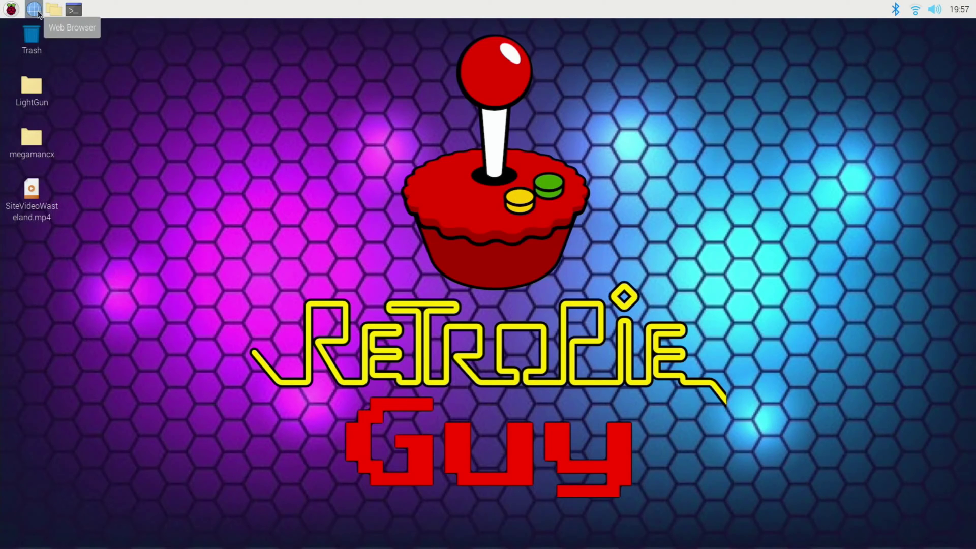
click(38, 14)
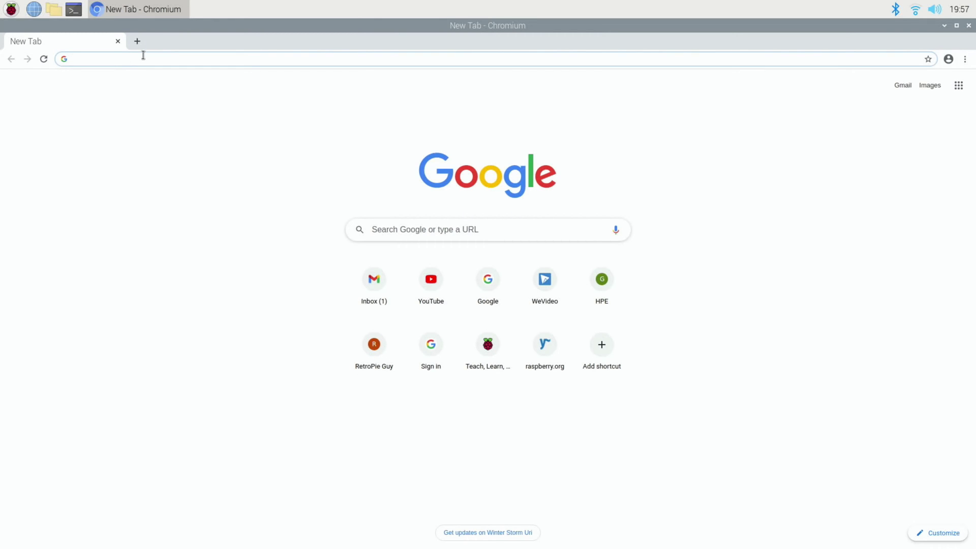
click(117, 42)
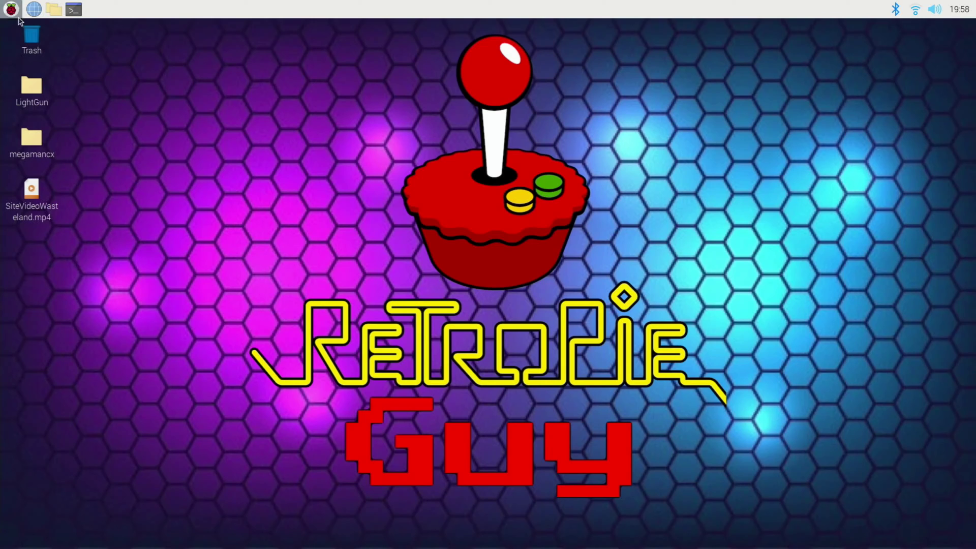
Launch and close a terminal window, then bring up the Raspberry Pi applications menu
click(72, 11)
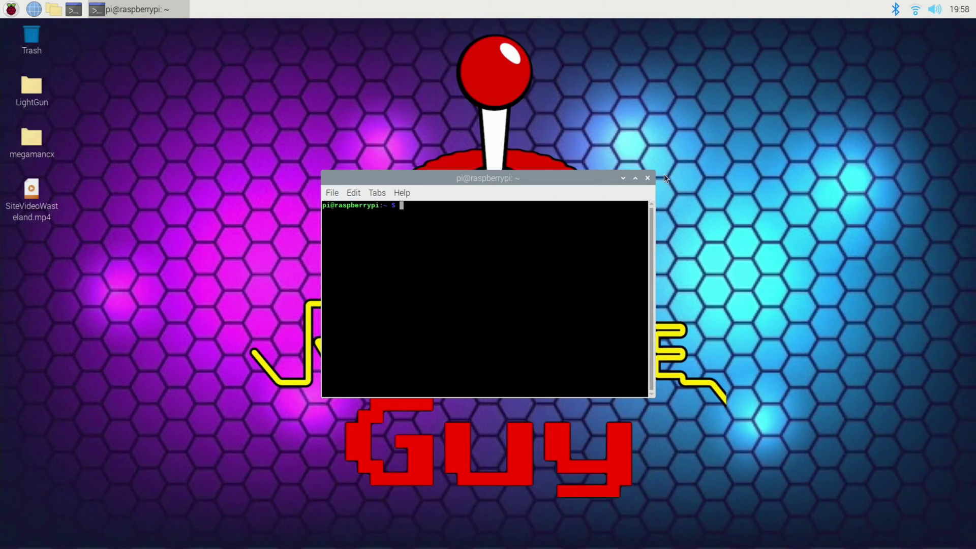
click(647, 177)
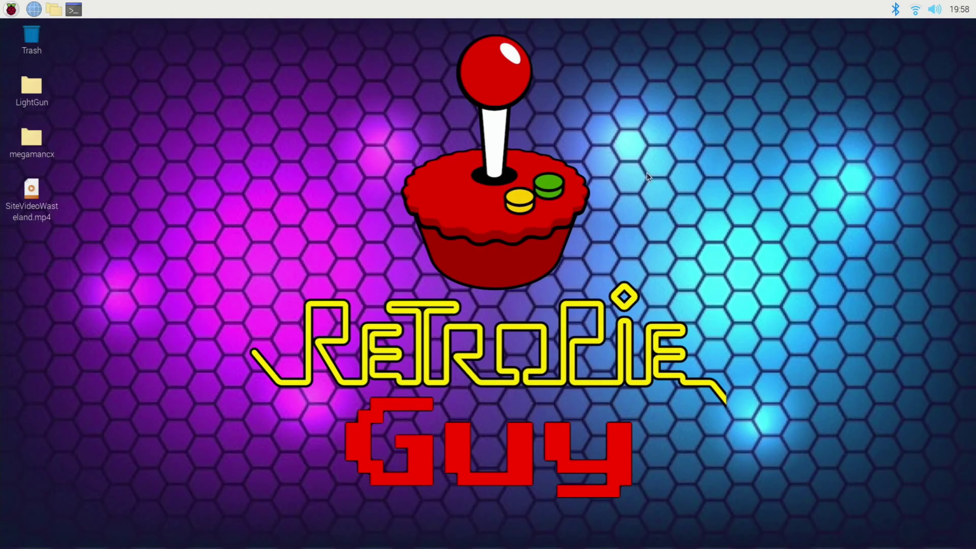
click(7, 6)
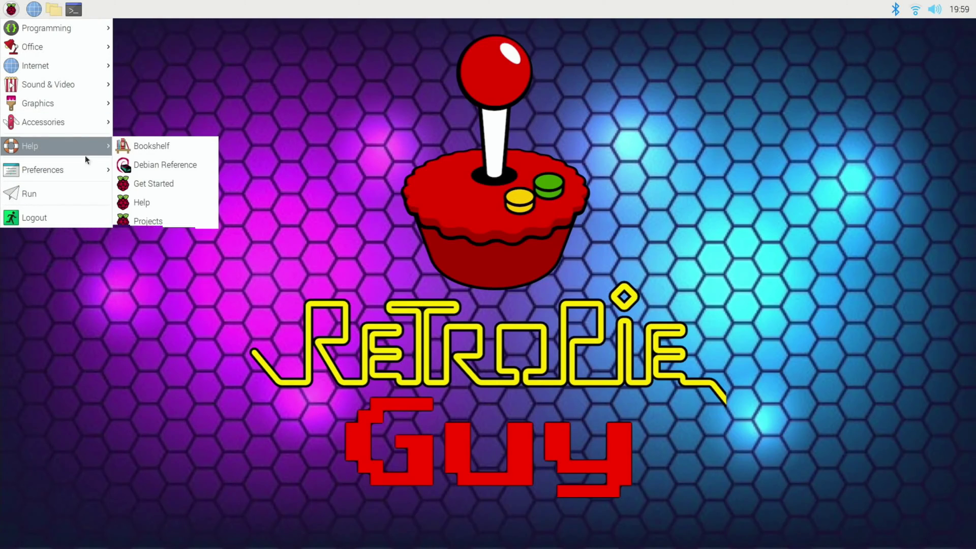
Show the Logout shutdown options, dismiss them via the desktop, and reopen the applications menu
click(88, 217)
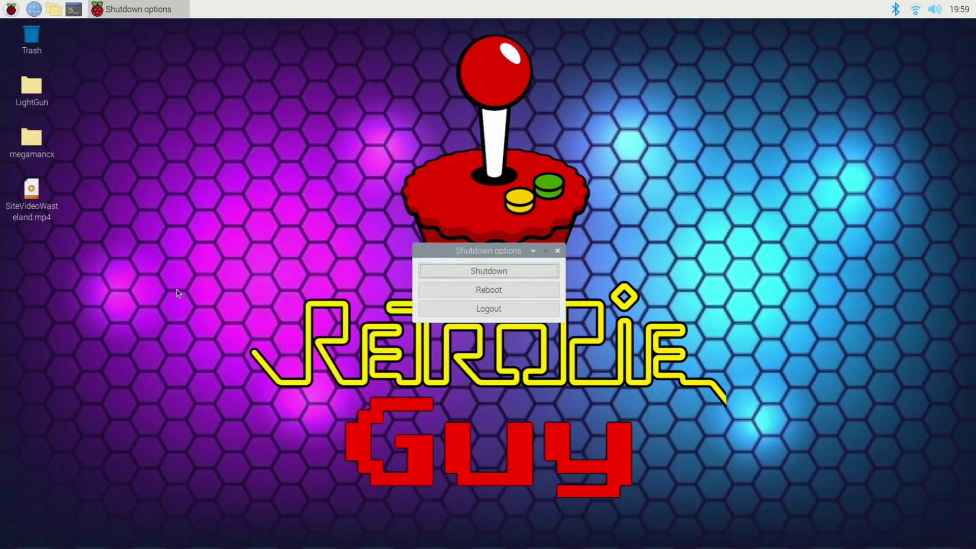
click(229, 233)
click(11, 10)
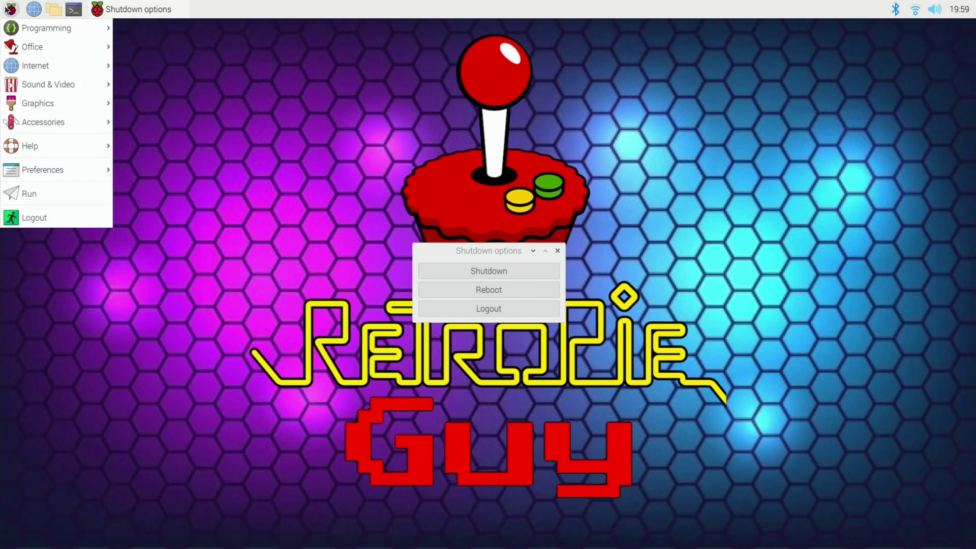
mouse_move(43, 170)
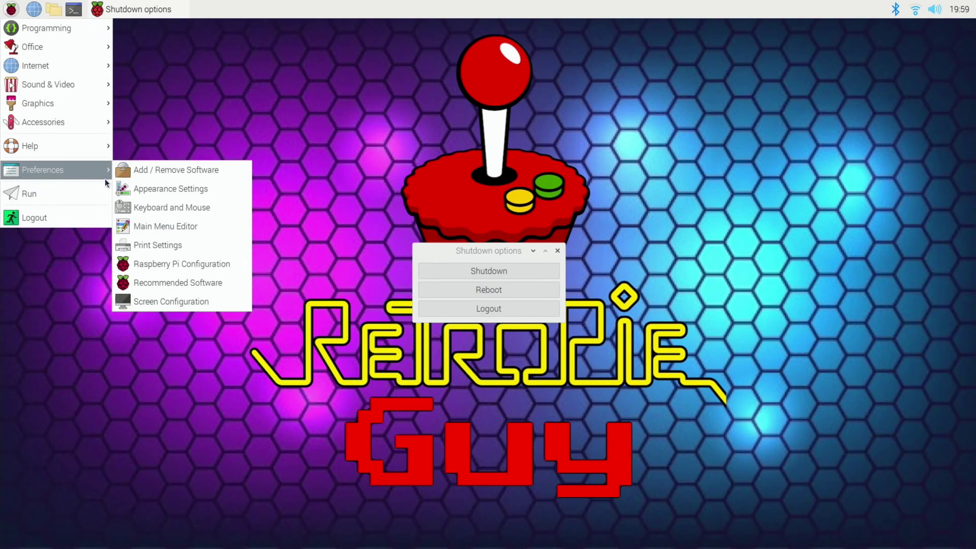
Launch Add / Remove Software from Preferences and list the Games category packages
click(170, 171)
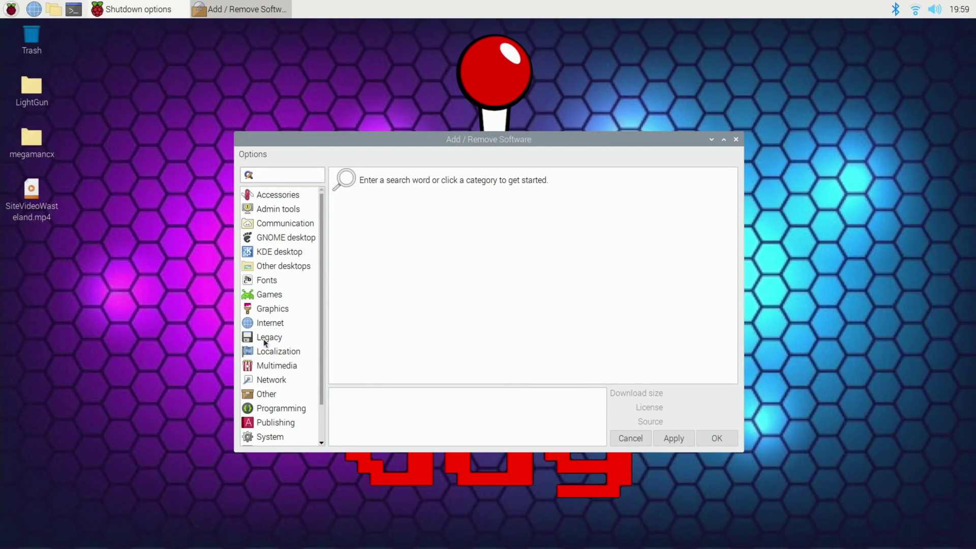
click(270, 293)
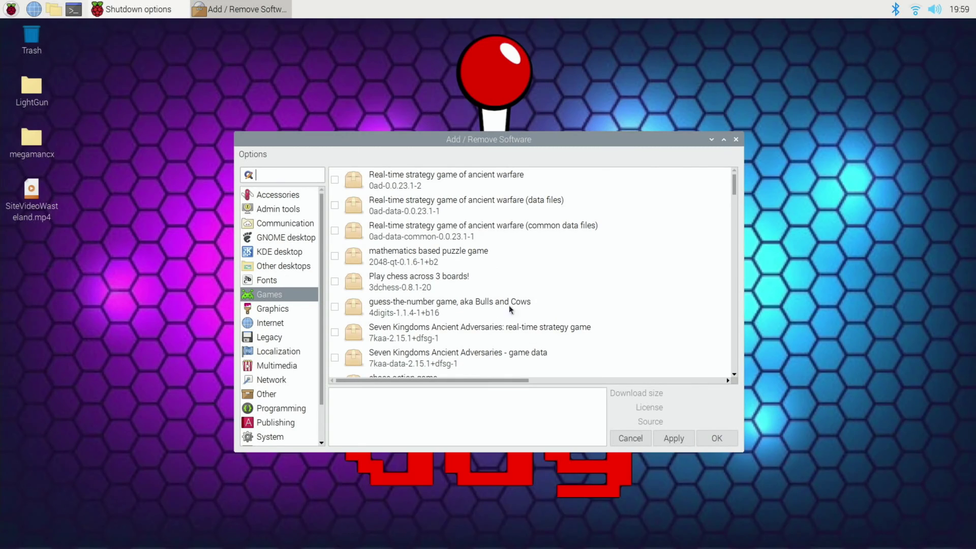
drag(734, 186, 748, 301)
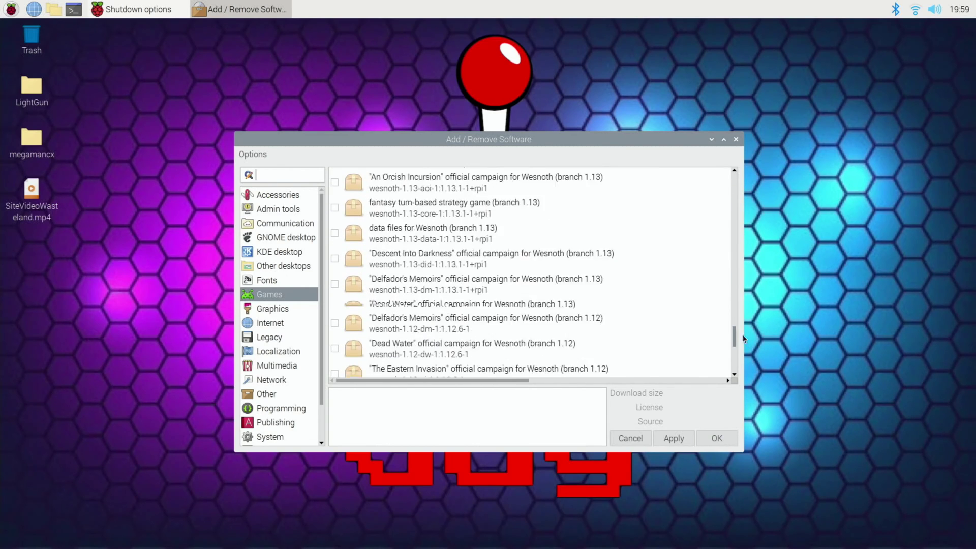
drag(748, 301, 716, 160)
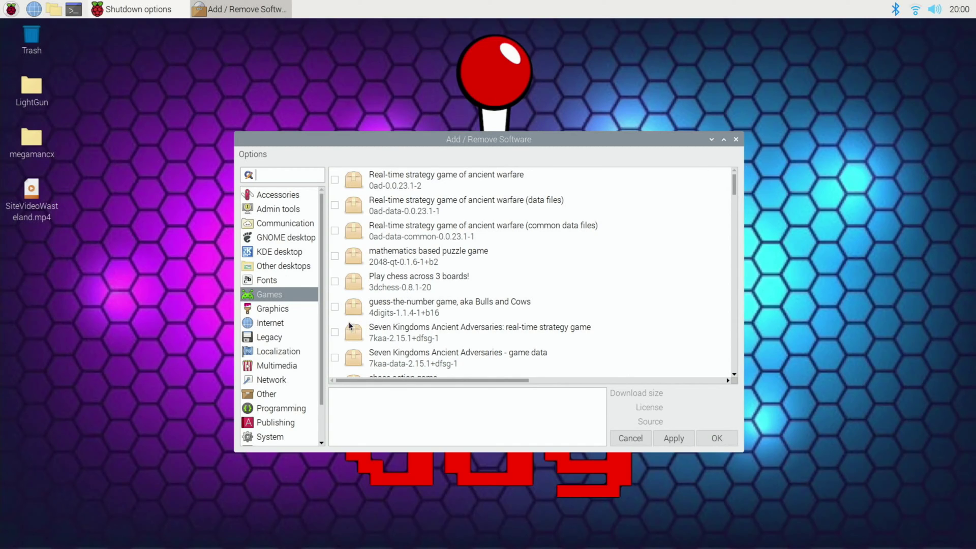
scroll(449, 295, down, 3)
scroll(495, 278, down, 3)
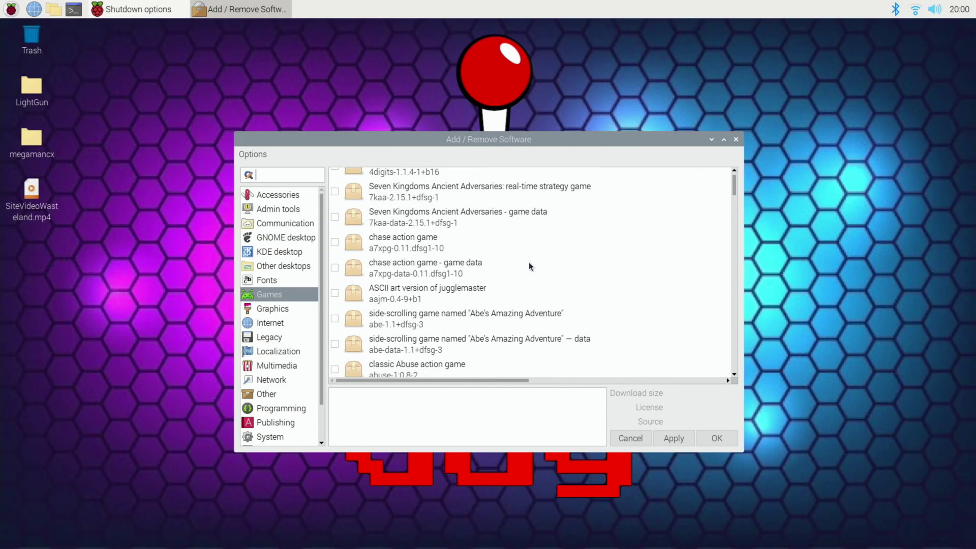
scroll(530, 266, down, 3)
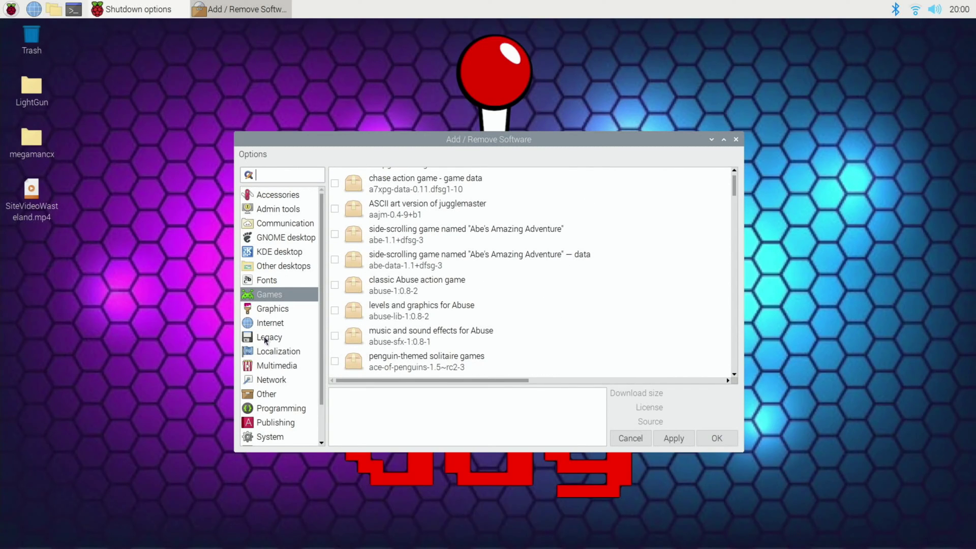
scroll(389, 313, down, 1)
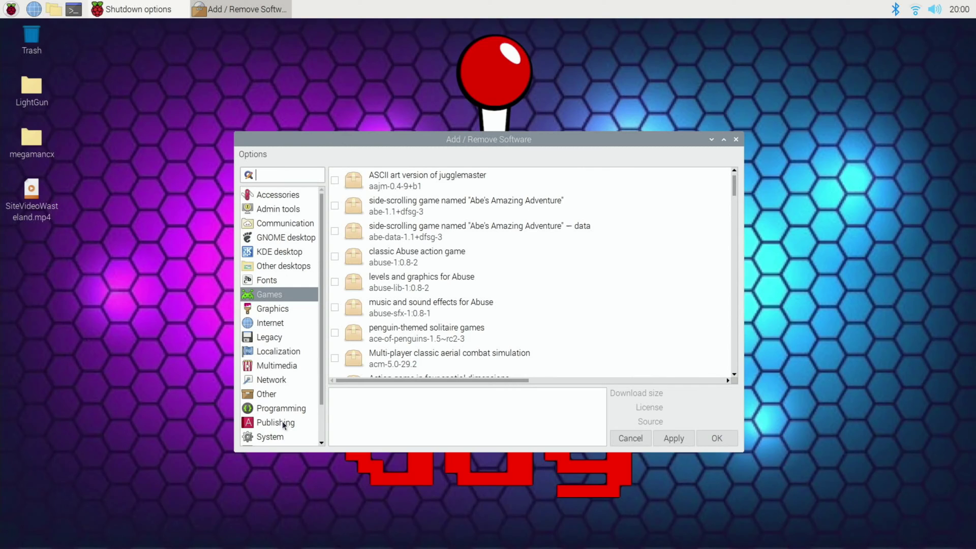
List the Graphics category packages, scrolling to titles like aseprite and autotrace
click(280, 309)
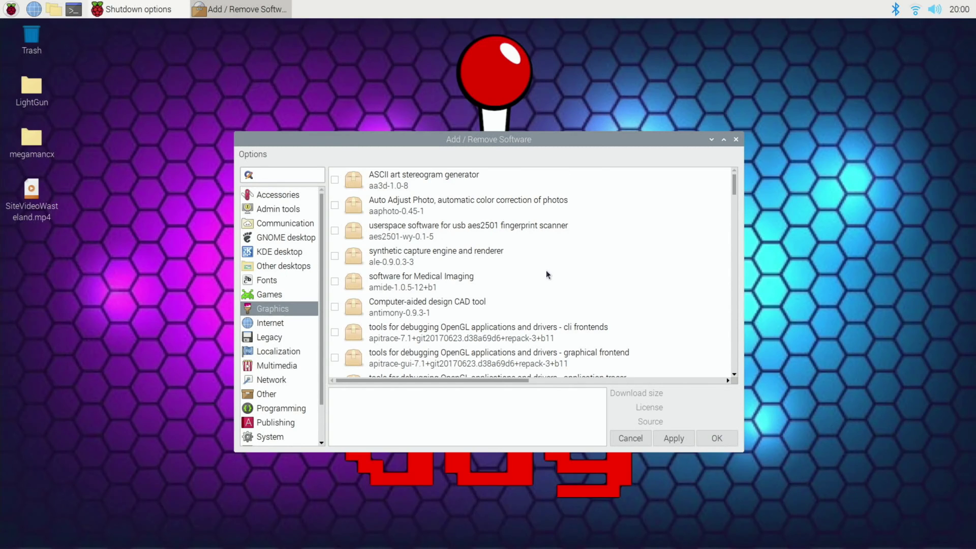
scroll(463, 329, down, 2)
scroll(463, 329, down, 3)
scroll(455, 340, down, 1)
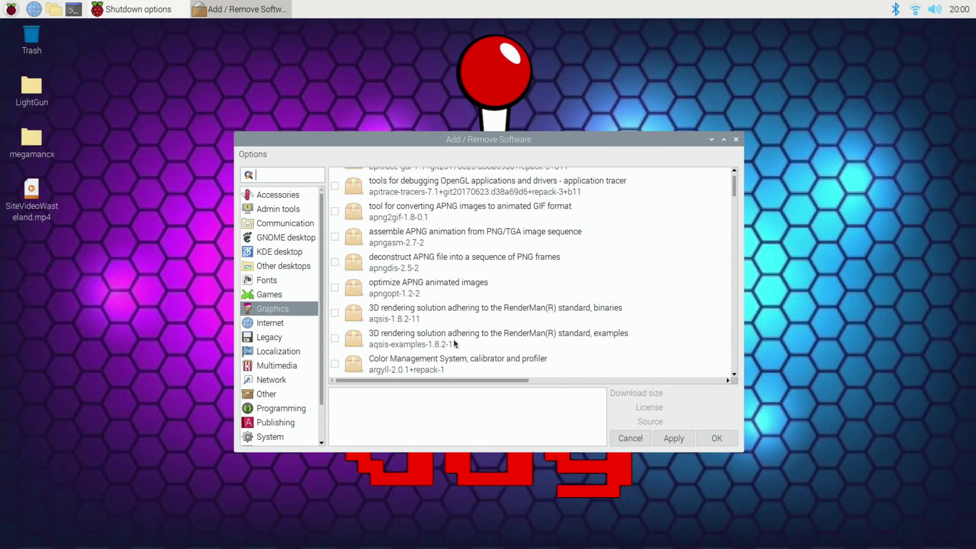
scroll(454, 340, down, 2)
scroll(442, 351, down, 2)
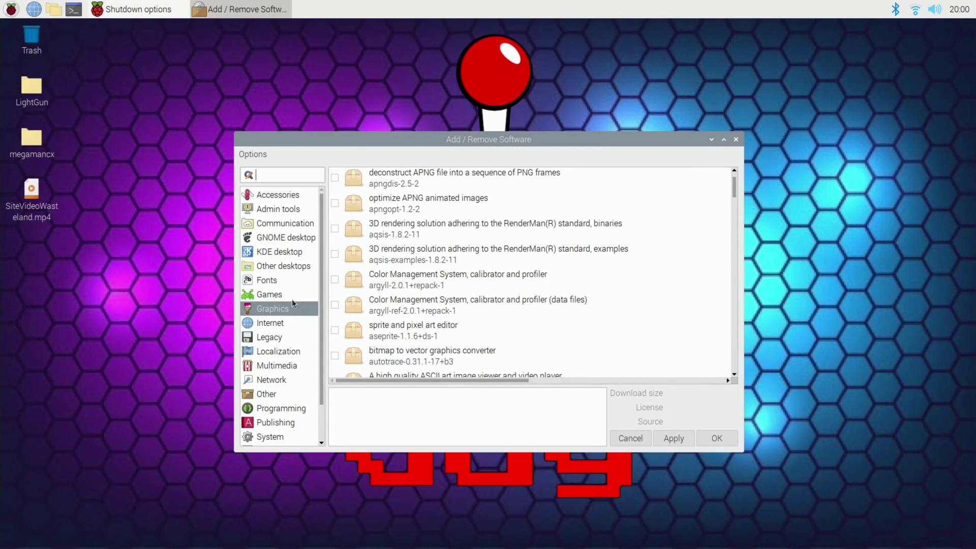